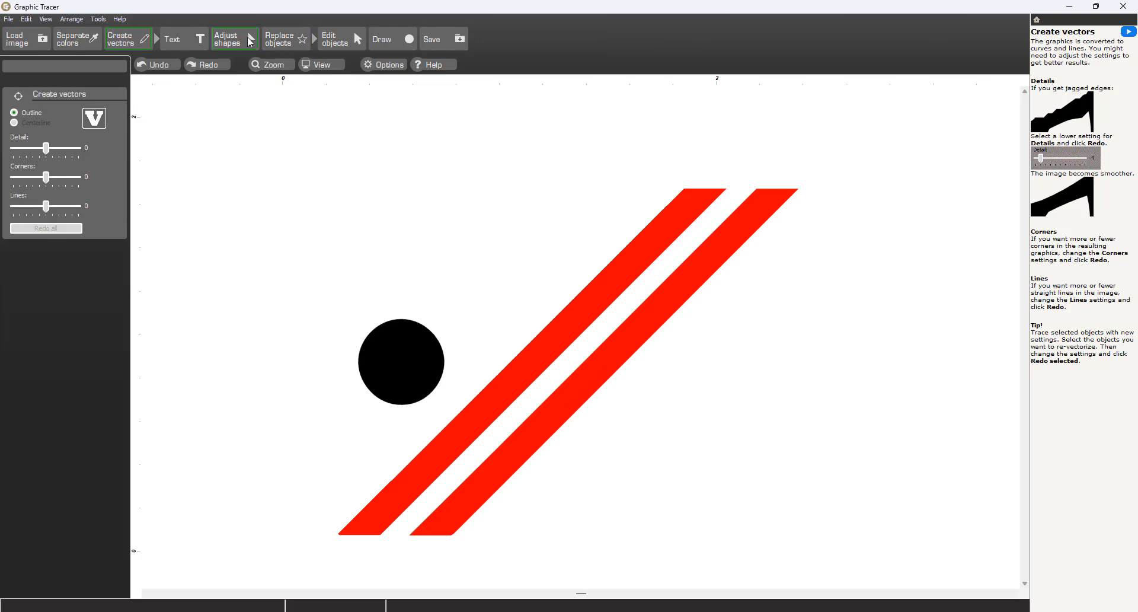
Step: Convert the traced black dot into a perfect circle
{"action": "left_click", "coordinate": [250, 43]}
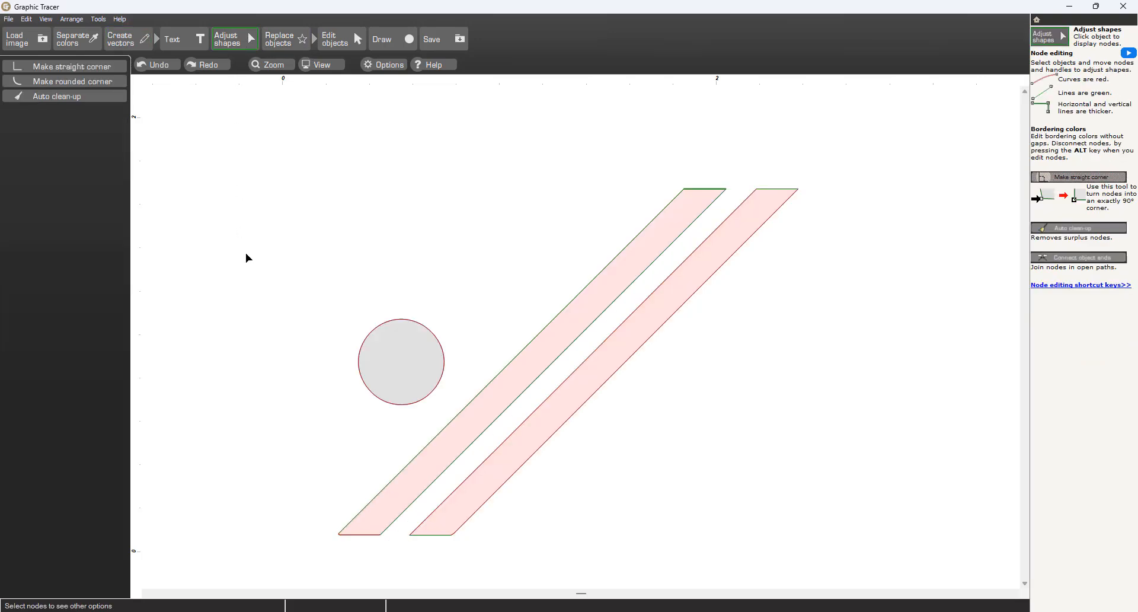
{"action": "left_click", "coordinate": [543, 445]}
{"action": "left_click", "coordinate": [279, 42]}
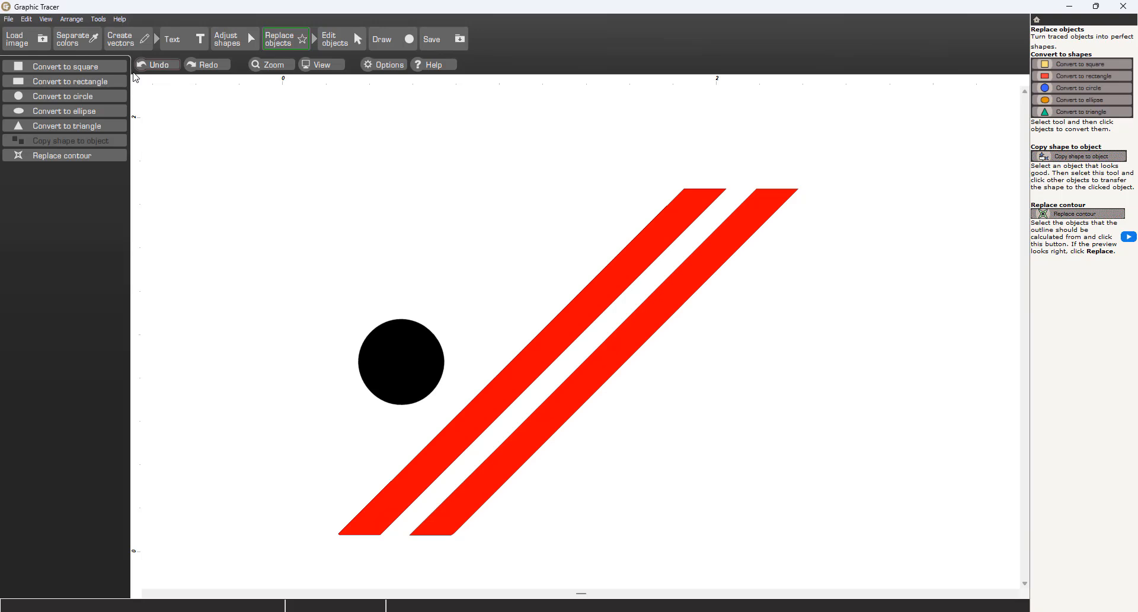
{"action": "left_click", "coordinate": [95, 96]}
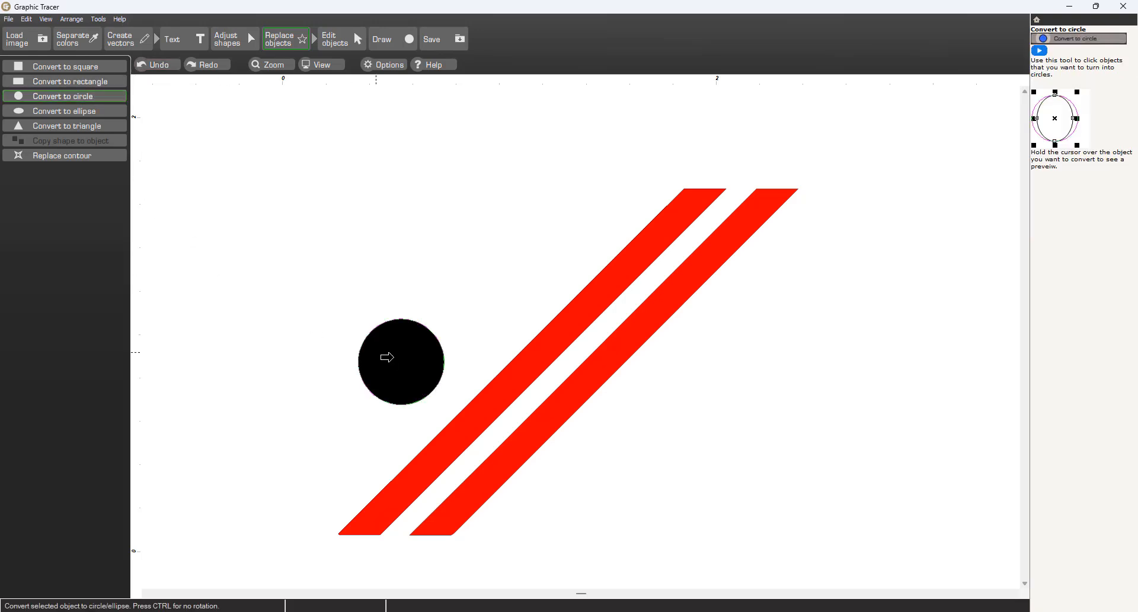
{"action": "left_click", "coordinate": [389, 357]}
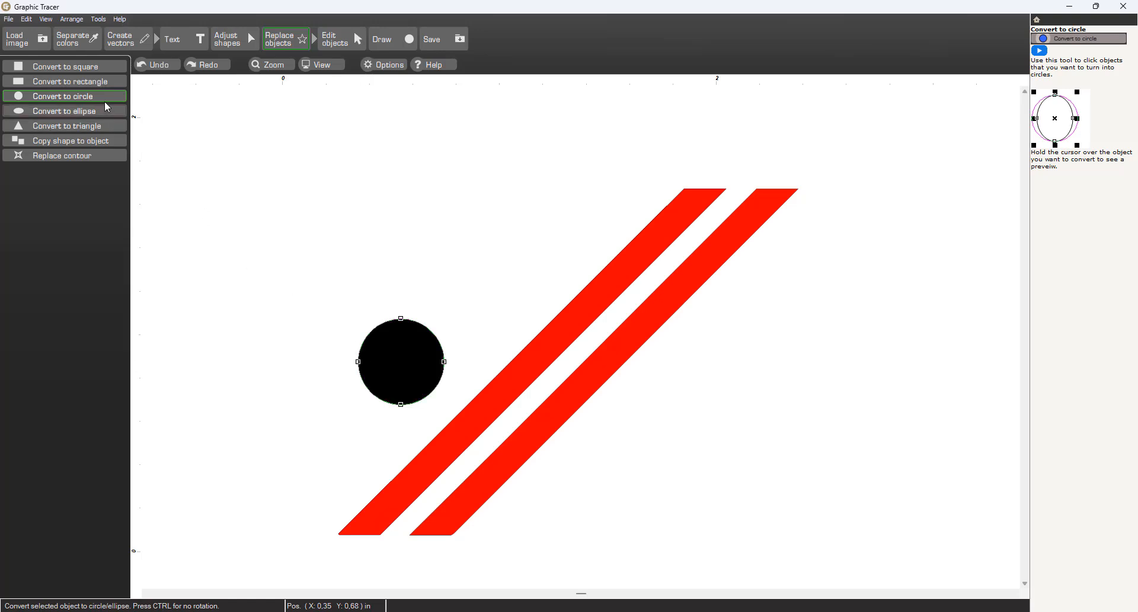
{"action": "key", "text": "Escape"}
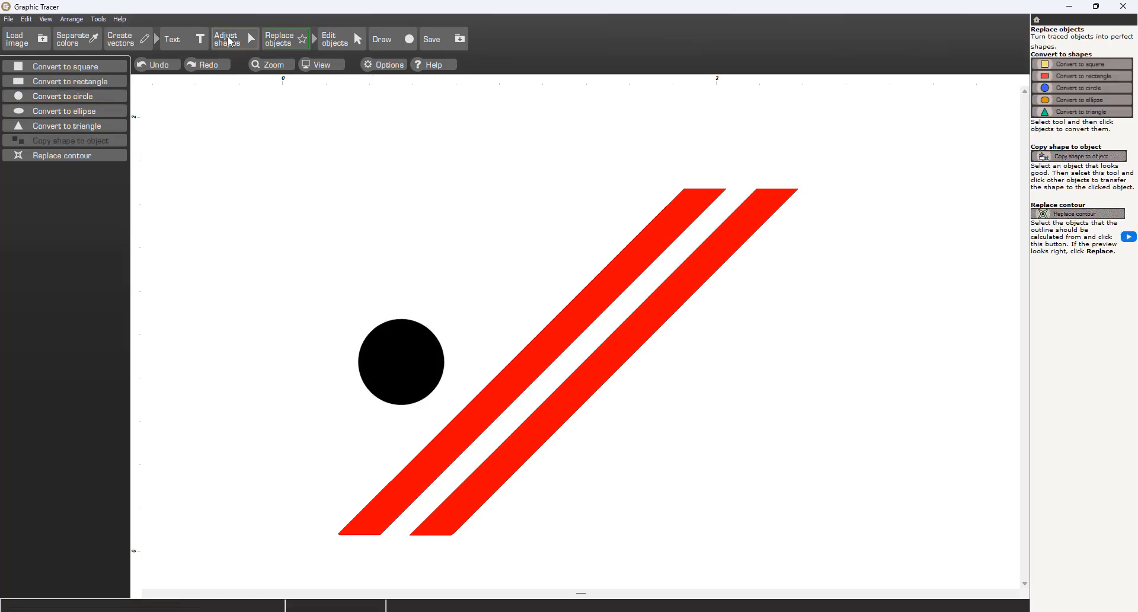
Step: Convert the right stripe's top edge into a horizontal line
{"action": "left_click", "coordinate": [231, 42]}
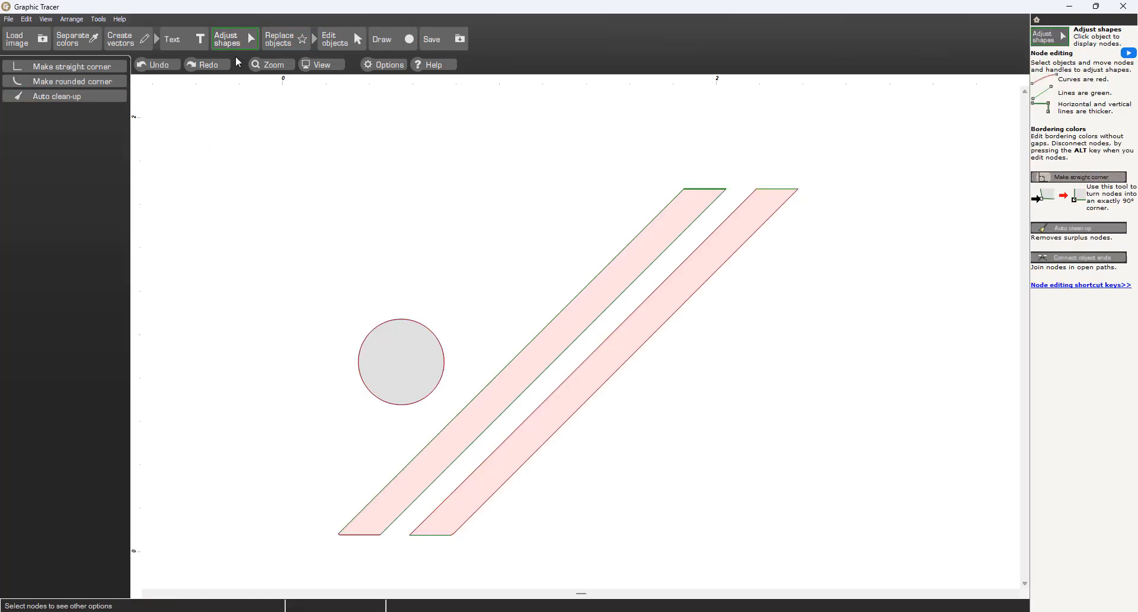
{"action": "left_click", "coordinate": [646, 337]}
{"action": "left_click", "coordinate": [646, 339]}
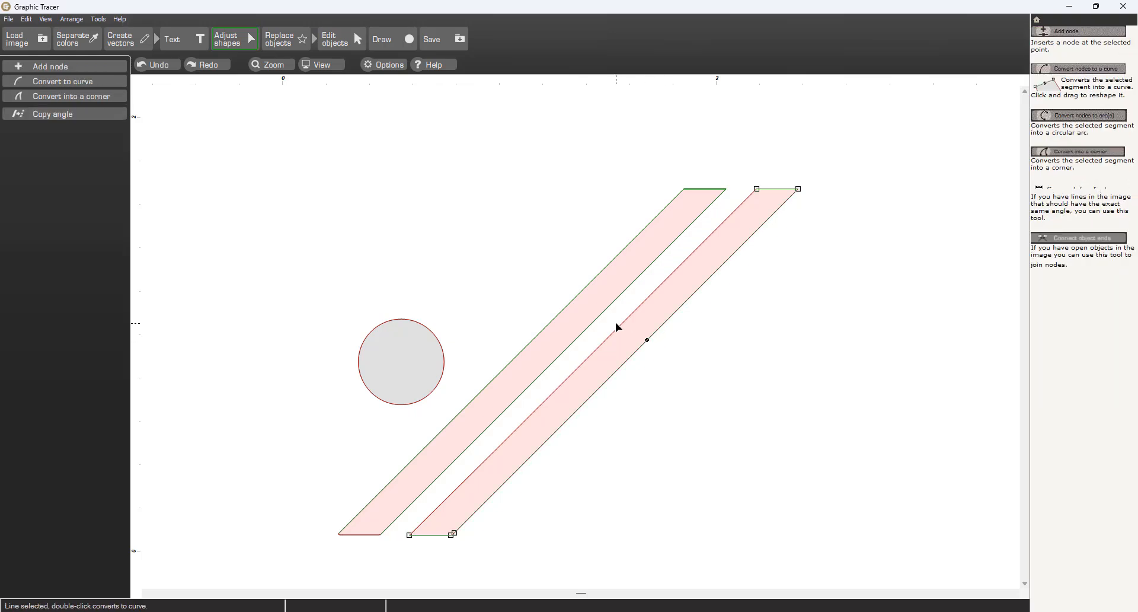
{"action": "left_click", "coordinate": [617, 326]}
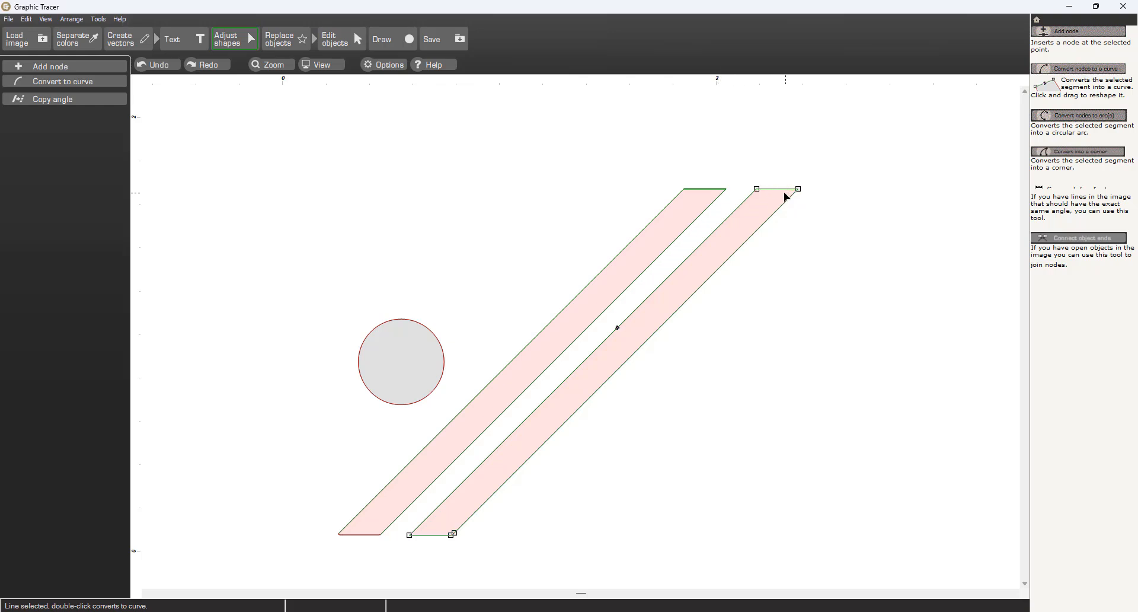
{"action": "scroll", "coordinate": [780, 195], "scroll_direction": "up", "scroll_amount": 3}
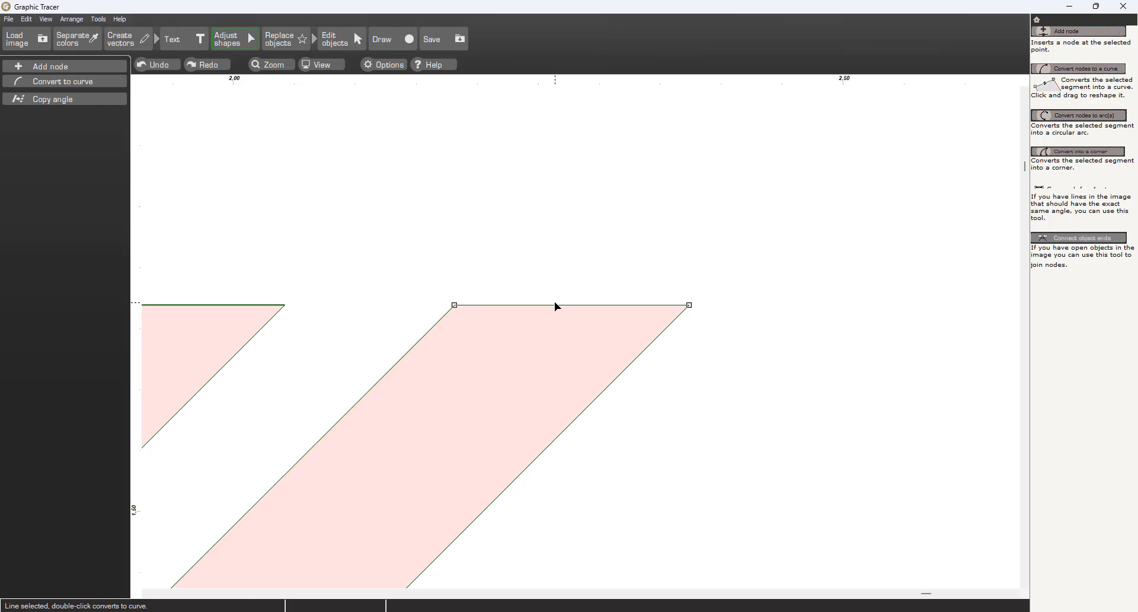
{"action": "left_click", "coordinate": [556, 305]}
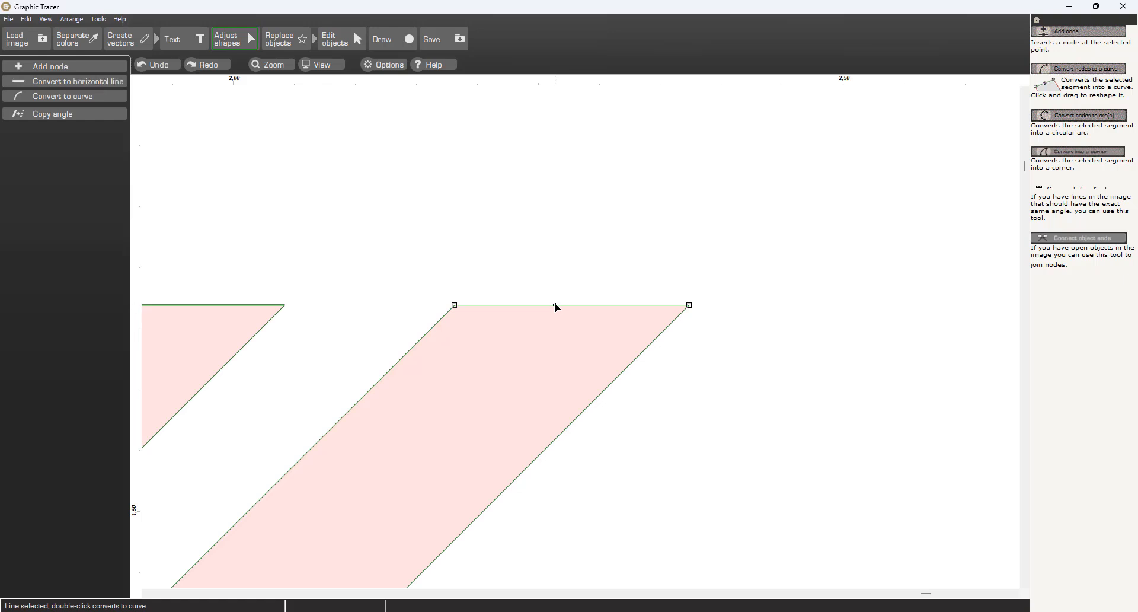
{"action": "right_click", "coordinate": [555, 304]}
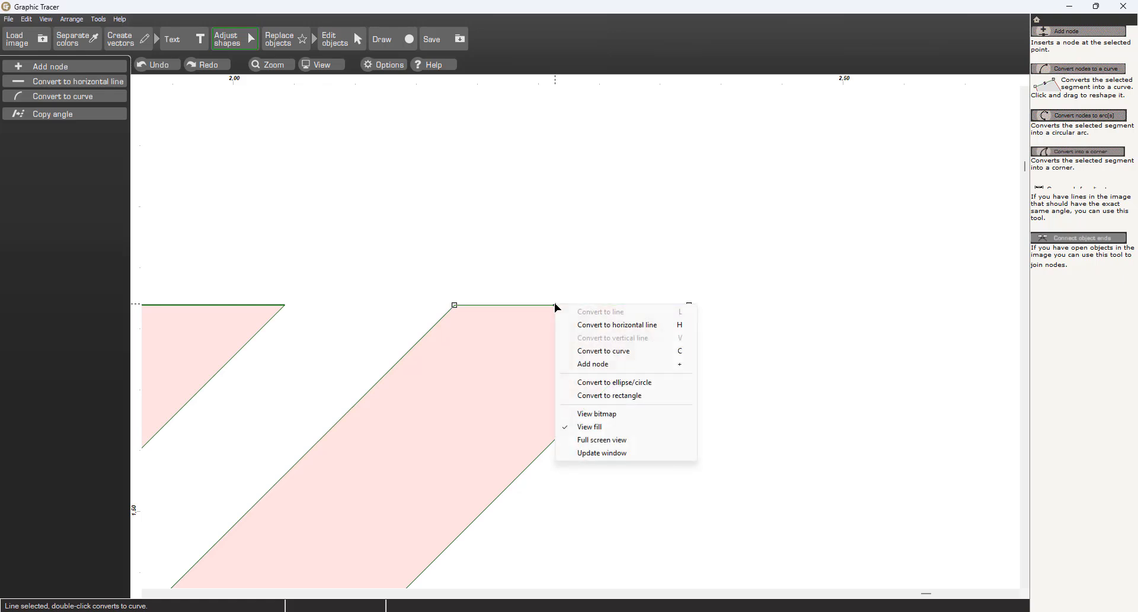
{"action": "left_click", "coordinate": [578, 325]}
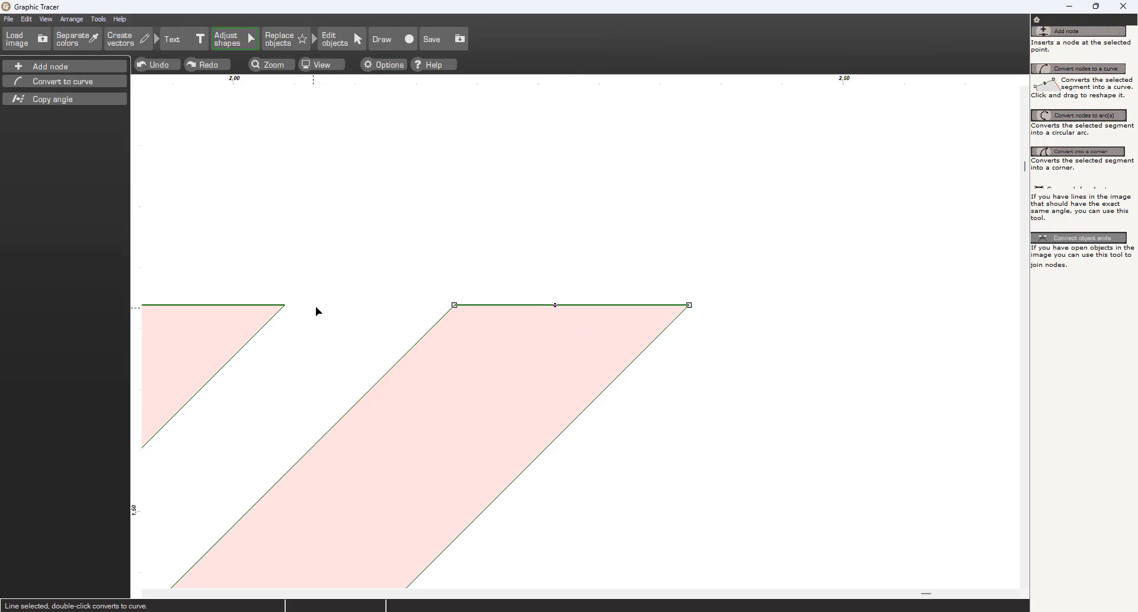
Step: Merge the nodes at the right stripe's bottom-right corner into a single sharp corner
{"action": "scroll", "coordinate": [580, 335], "scroll_direction": "down", "scroll_amount": 1}
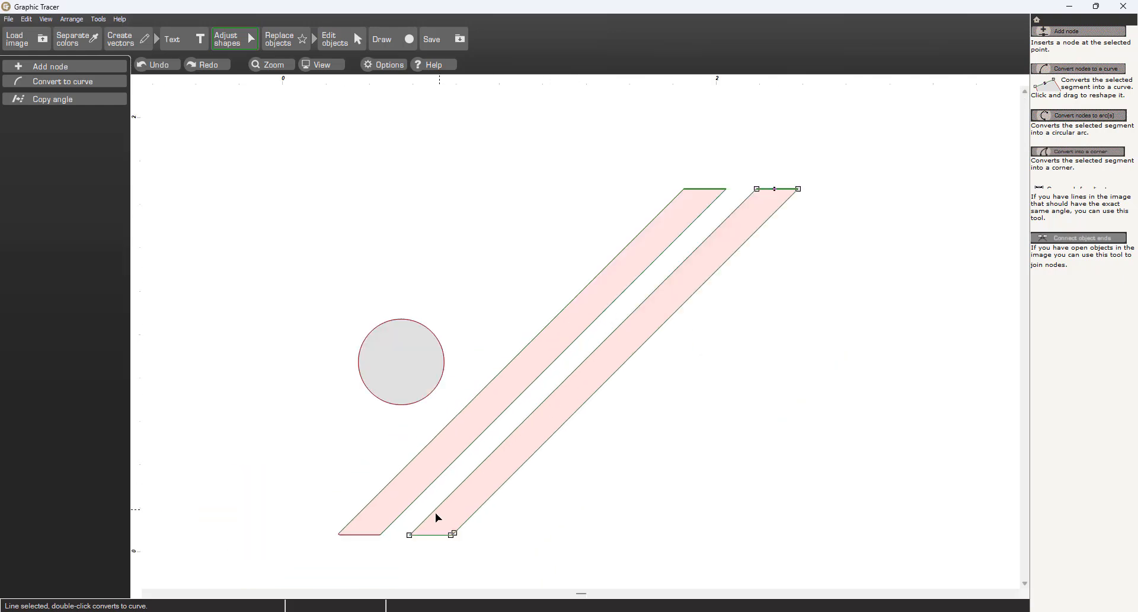
{"action": "scroll", "coordinate": [430, 532], "scroll_direction": "up", "scroll_amount": 7}
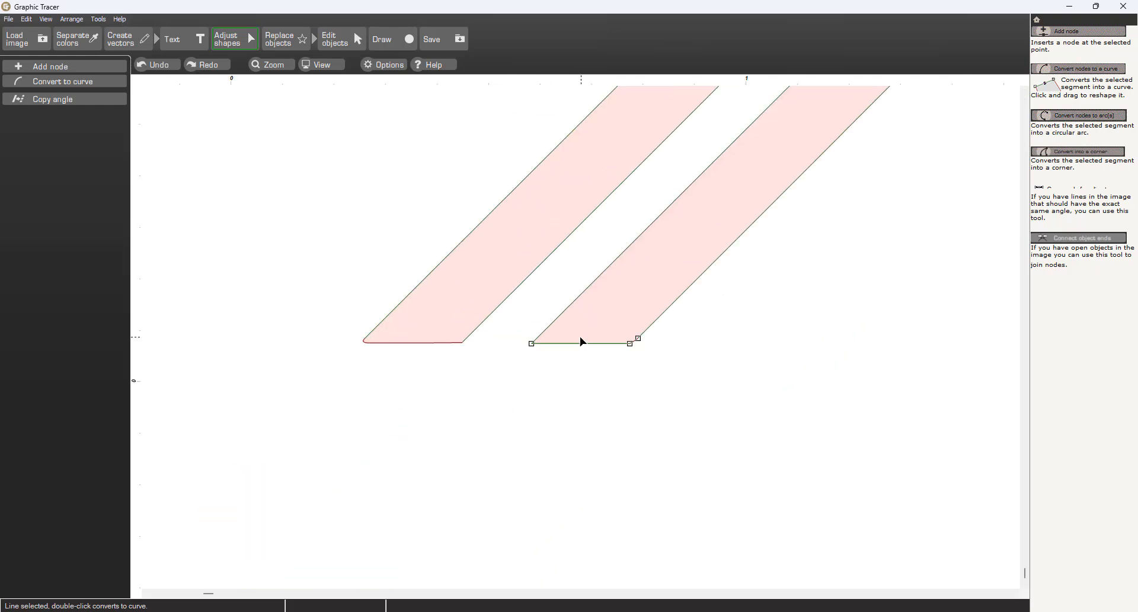
{"action": "left_click_drag", "start_coordinate": [811, 312], "coordinate": [707, 398]}
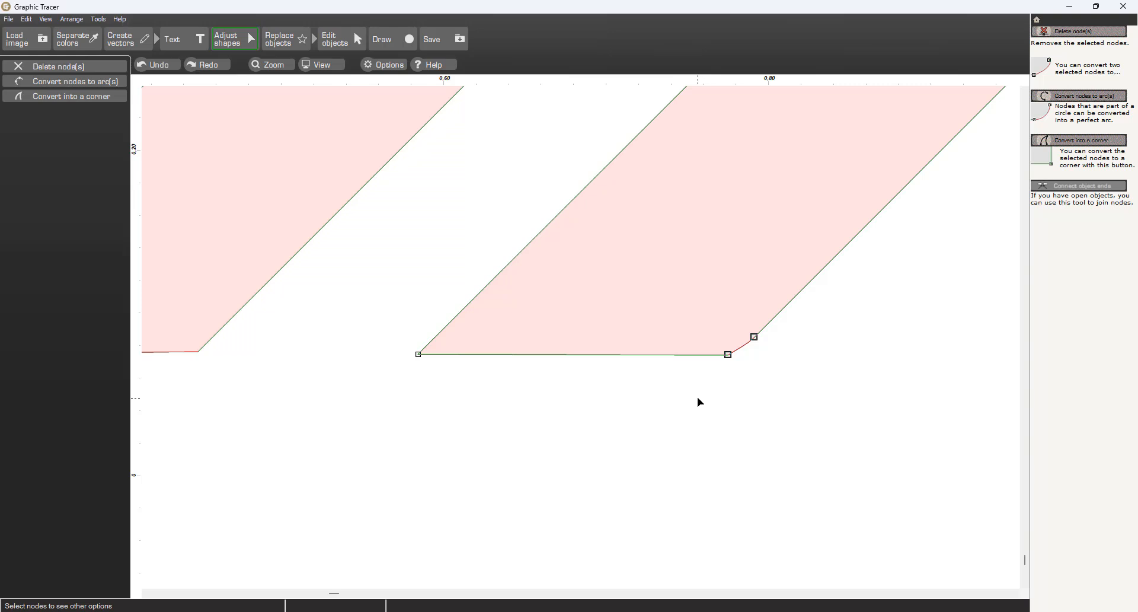
{"action": "left_click", "coordinate": [99, 95]}
{"action": "left_click", "coordinate": [99, 96]}
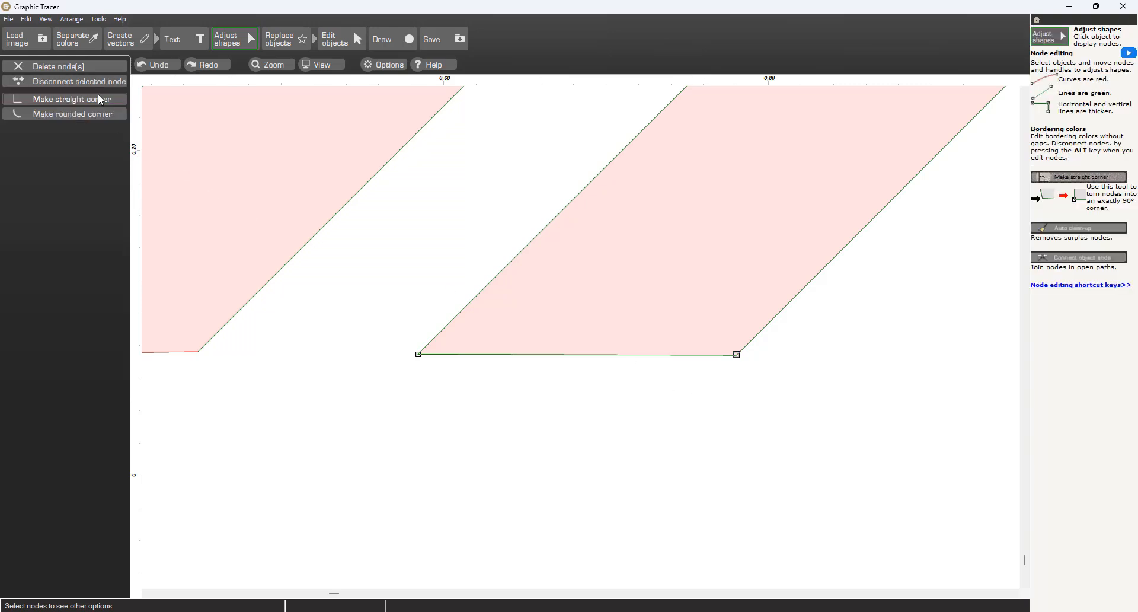
Step: Turn the left stripe's rounded bottom-left corner into a sharp corner
{"action": "scroll", "coordinate": [376, 248], "scroll_direction": "down", "scroll_amount": 1}
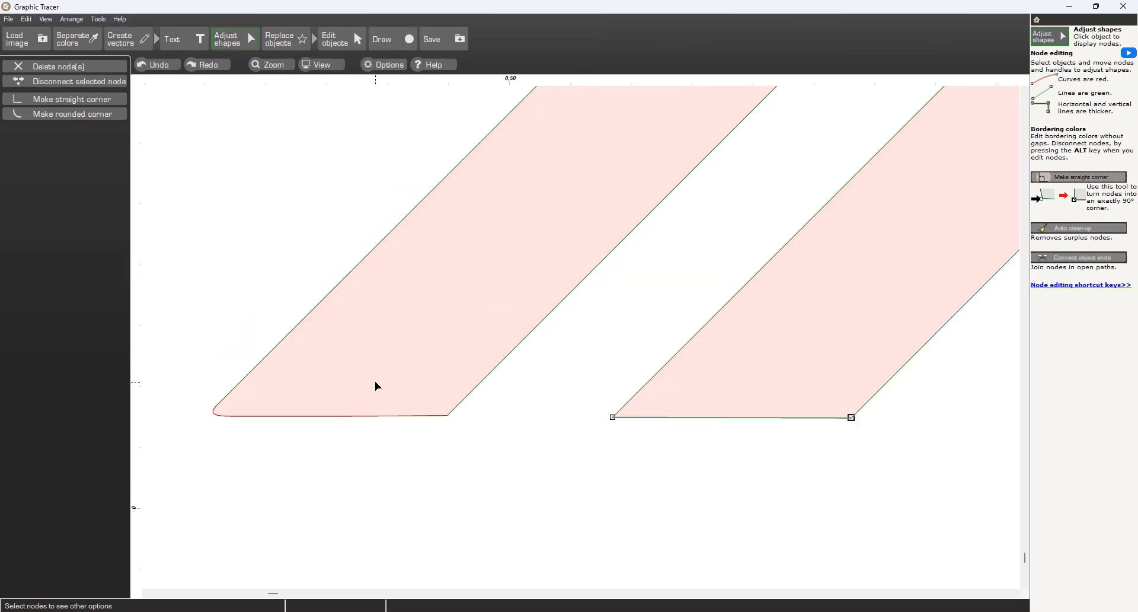
{"action": "left_click", "coordinate": [396, 417]}
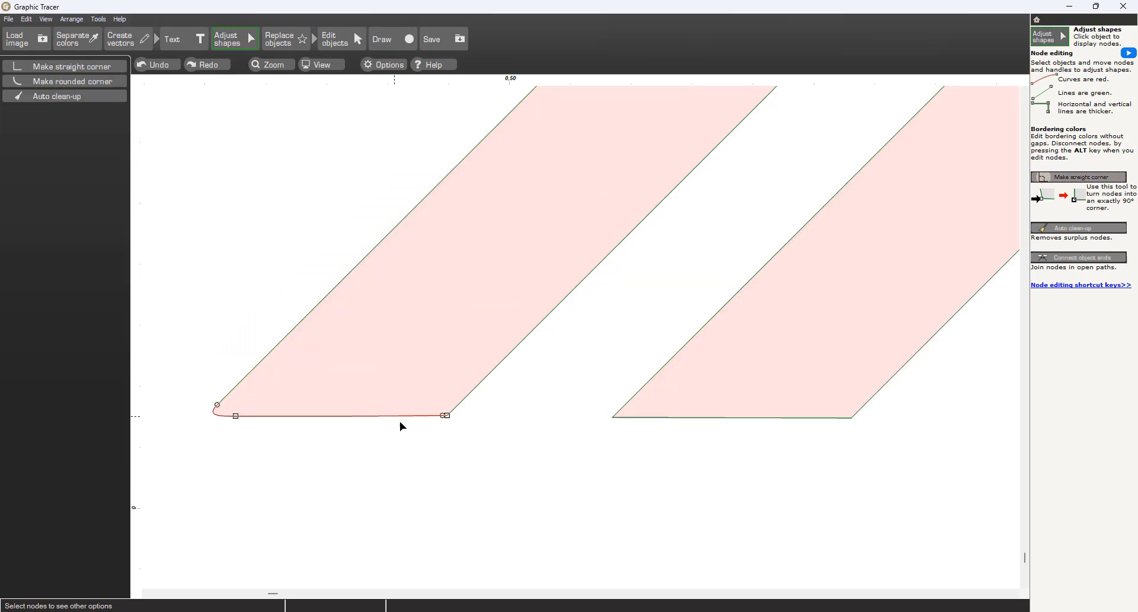
{"action": "scroll", "coordinate": [454, 427], "scroll_direction": "up", "scroll_amount": 2}
{"action": "scroll", "coordinate": [577, 336], "scroll_direction": "up", "scroll_amount": 1}
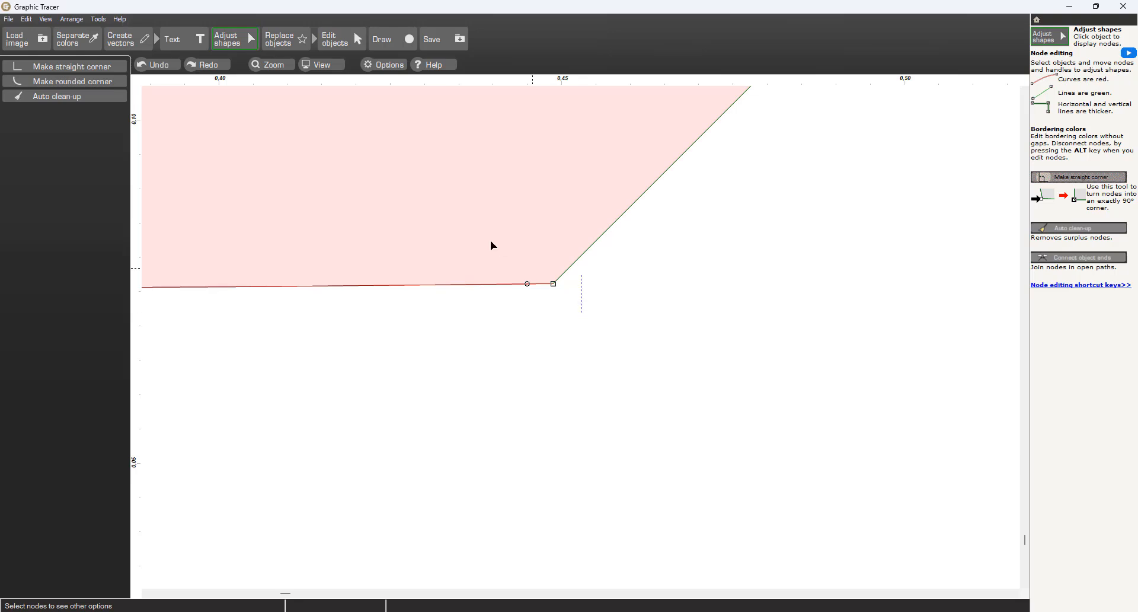
{"action": "left_click_drag", "start_coordinate": [491, 241], "coordinate": [476, 227]}
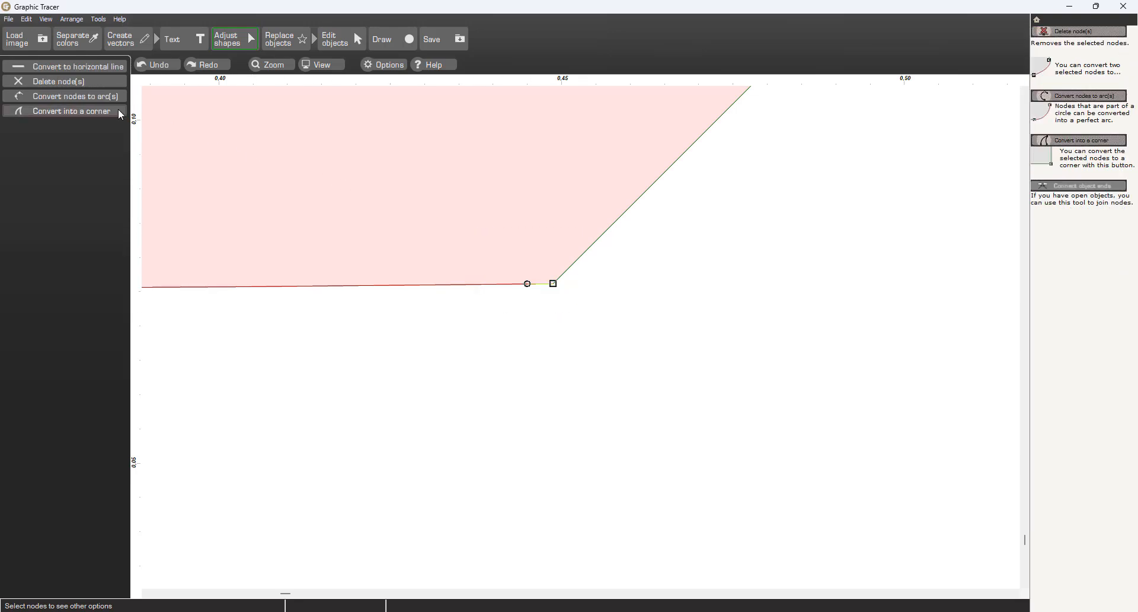
{"action": "left_click", "coordinate": [71, 111]}
{"action": "scroll", "coordinate": [553, 340], "scroll_direction": "down", "scroll_amount": 3}
{"action": "key", "text": "Delete"}
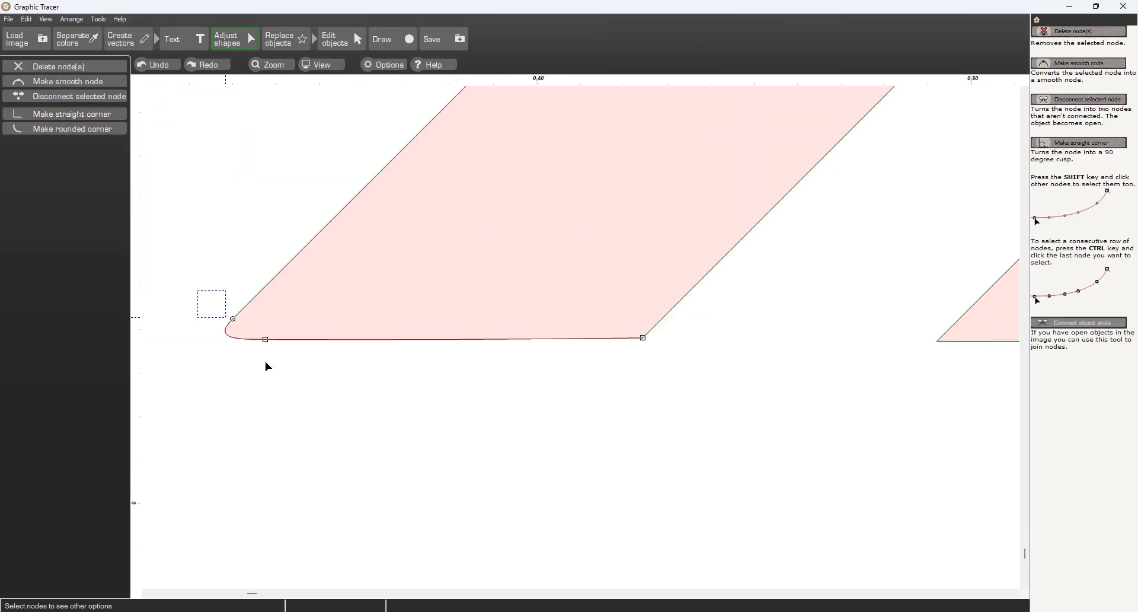
{"action": "left_click", "coordinate": [79, 97]}
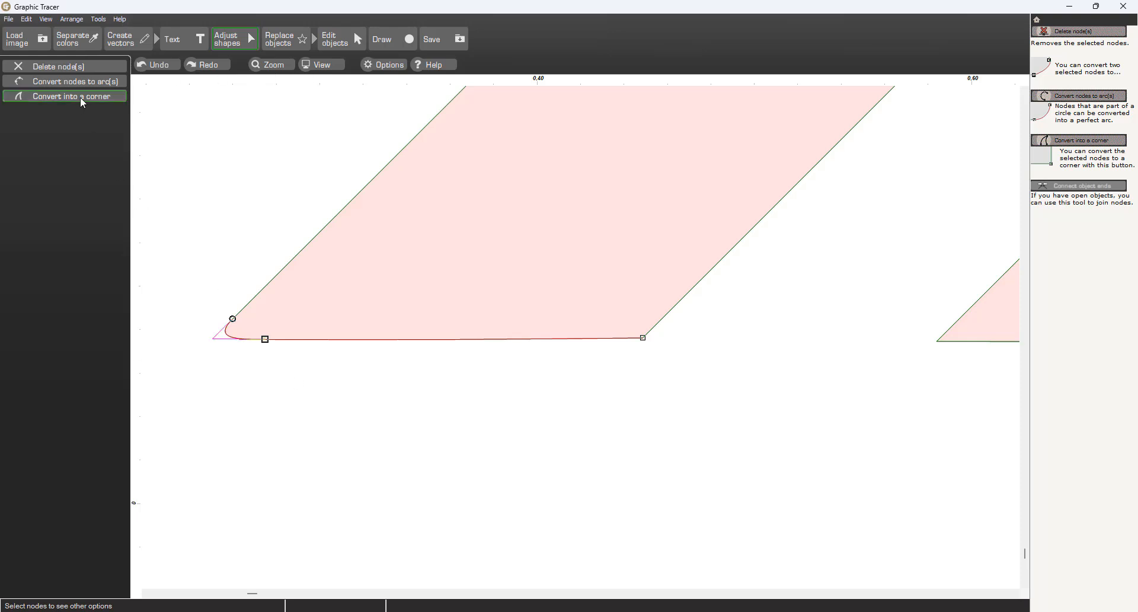
Step: Convert the left stripe's bottom edge into a horizontal line
{"action": "left_click", "coordinate": [414, 339]}
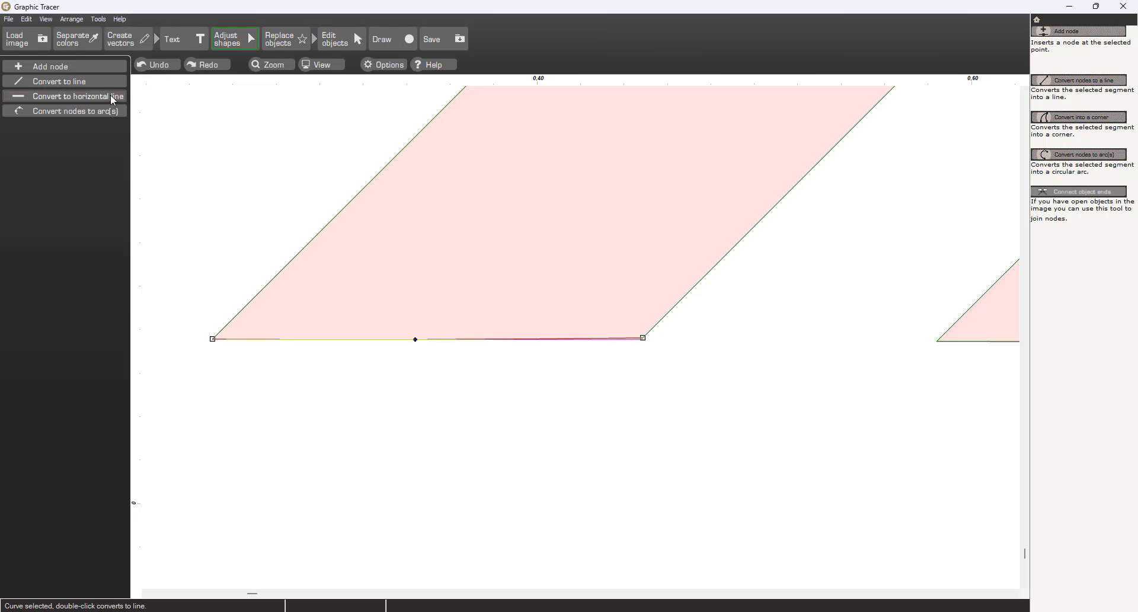
{"action": "left_click", "coordinate": [112, 96]}
Step: Convert the right stripe's bottom edge into a horizontal line
{"action": "scroll", "coordinate": [738, 338], "scroll_direction": "down", "scroll_amount": 1}
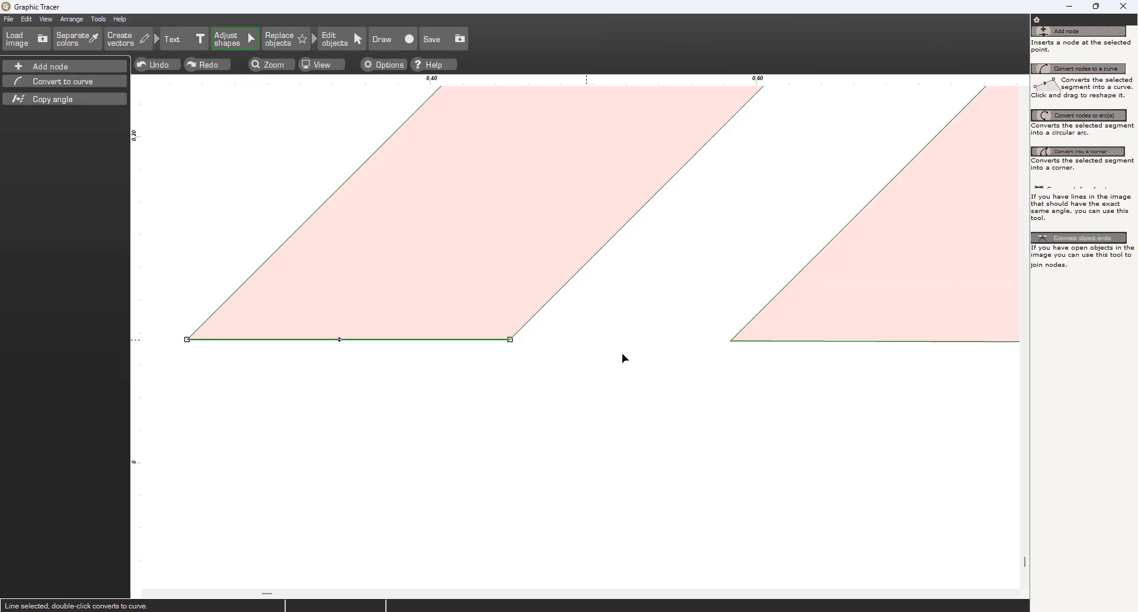
{"action": "left_click", "coordinate": [809, 341]}
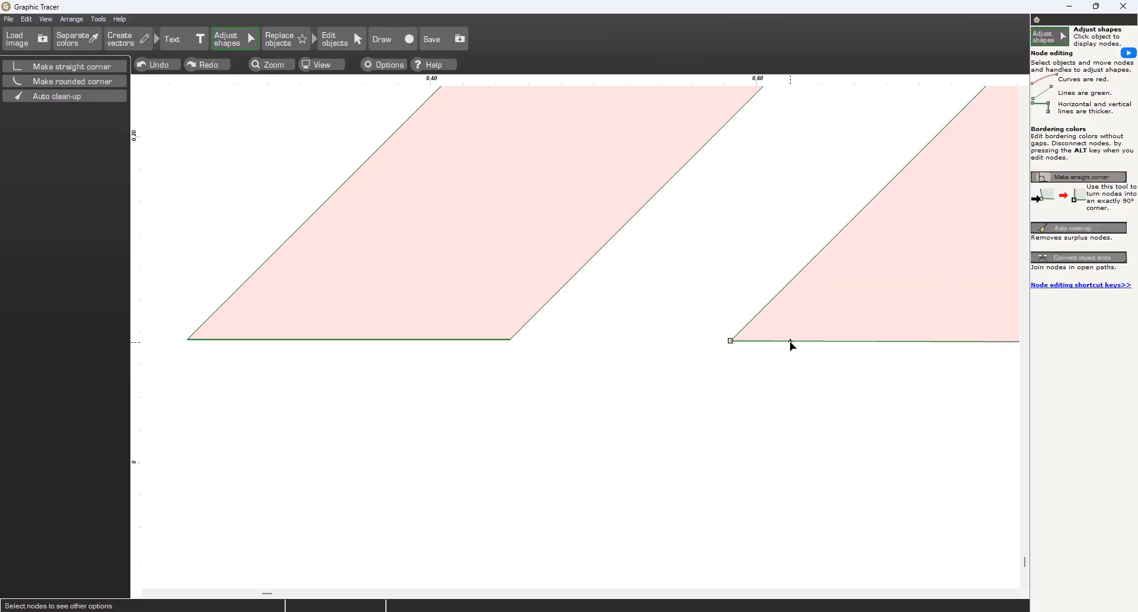
{"action": "left_click", "coordinate": [791, 342]}
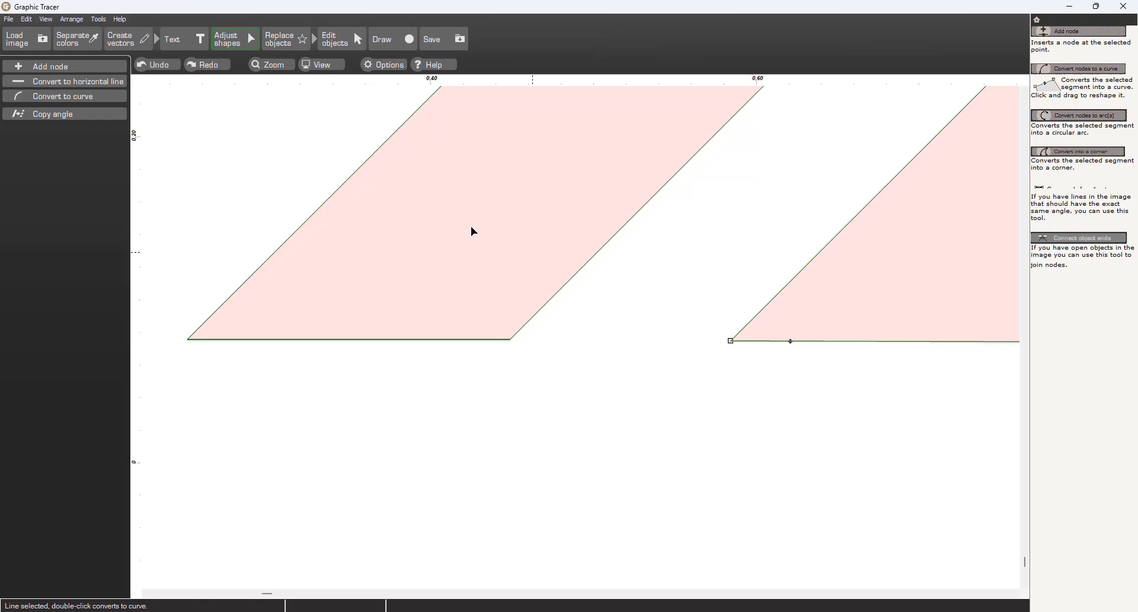
{"action": "left_click", "coordinate": [113, 81]}
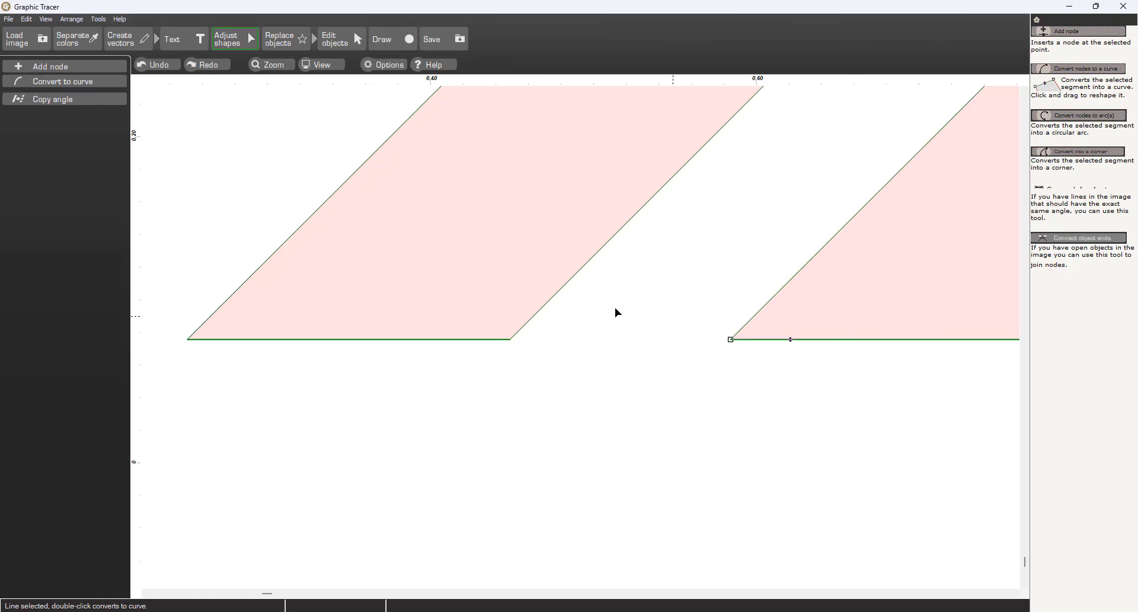
Step: Place parallel angled guidelines along the slanted edges of both stripes
{"action": "scroll", "coordinate": [723, 320], "scroll_direction": "down", "scroll_amount": 6}
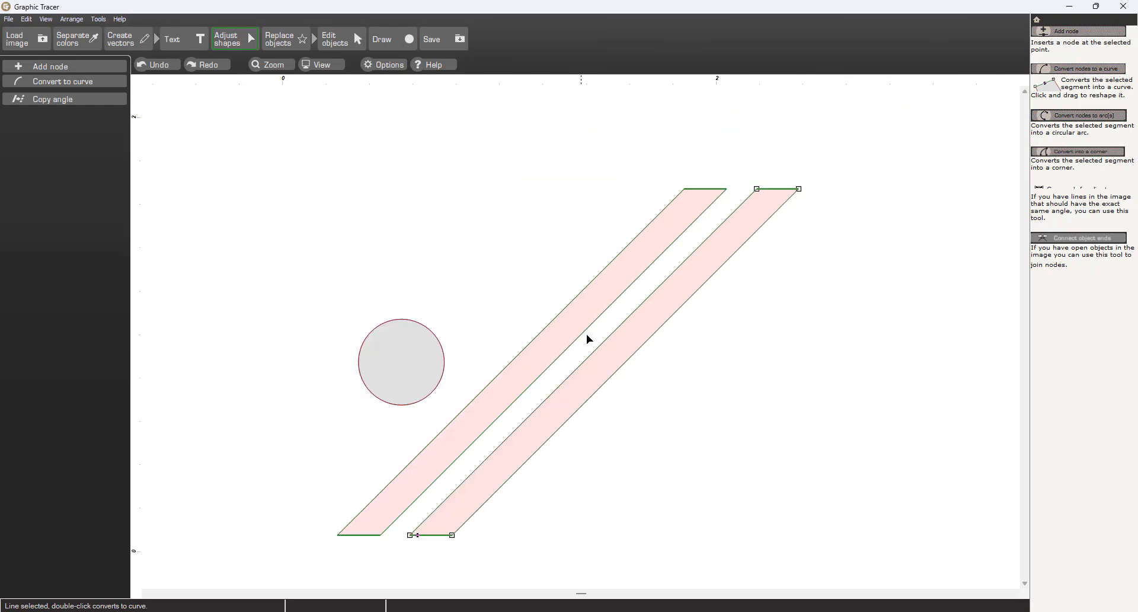
{"action": "left_click", "coordinate": [506, 366]}
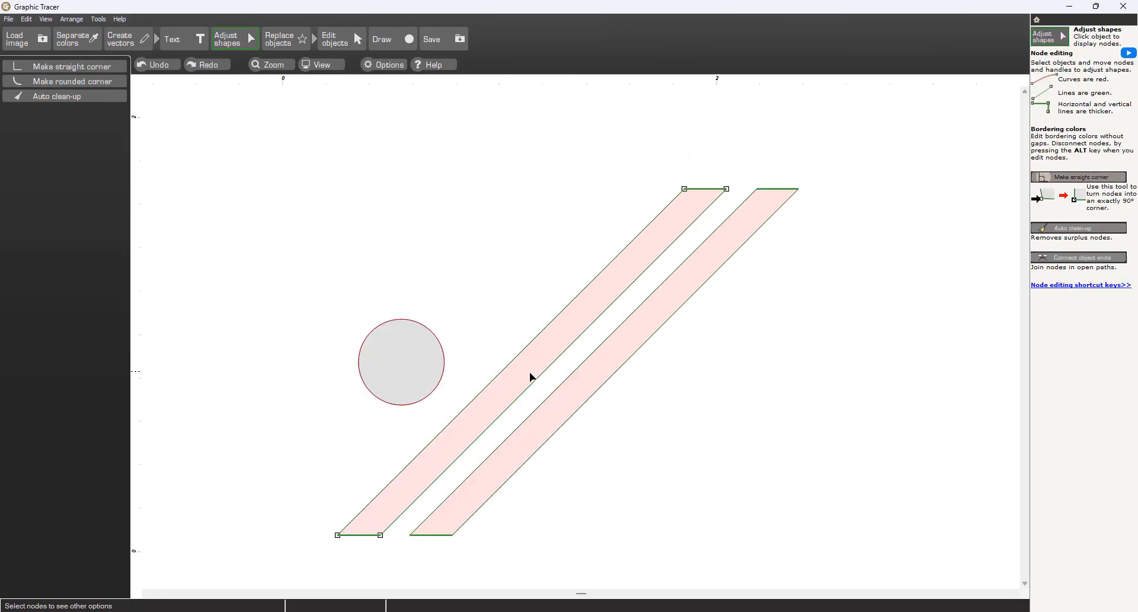
{"action": "left_click", "coordinate": [315, 66]}
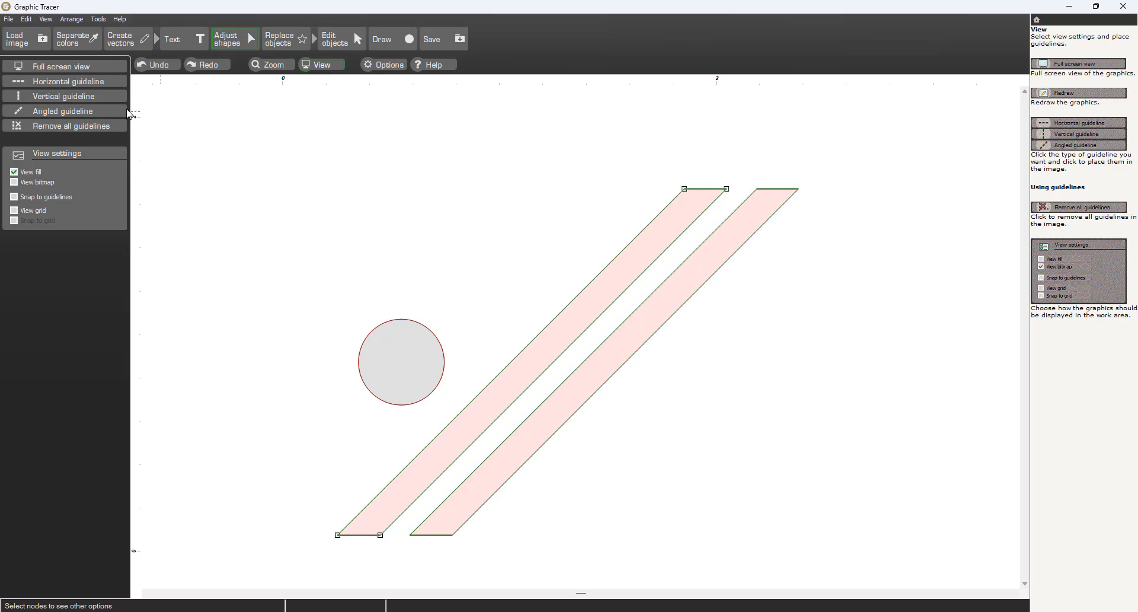
{"action": "left_click", "coordinate": [62, 111]}
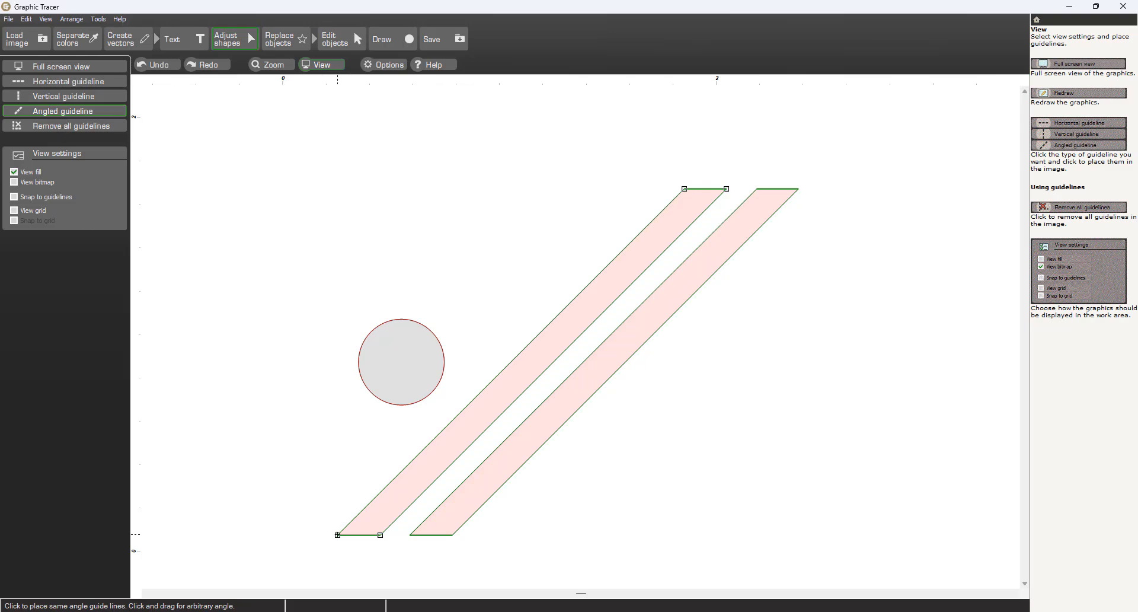
{"action": "left_click_drag", "start_coordinate": [337, 534], "coordinate": [684, 188]}
{"action": "left_click", "coordinate": [704, 211]}
{"action": "left_click", "coordinate": [696, 250]}
{"action": "left_click", "coordinate": [713, 274]}
{"action": "scroll", "coordinate": [581, 337], "scroll_direction": "up", "scroll_amount": 3}
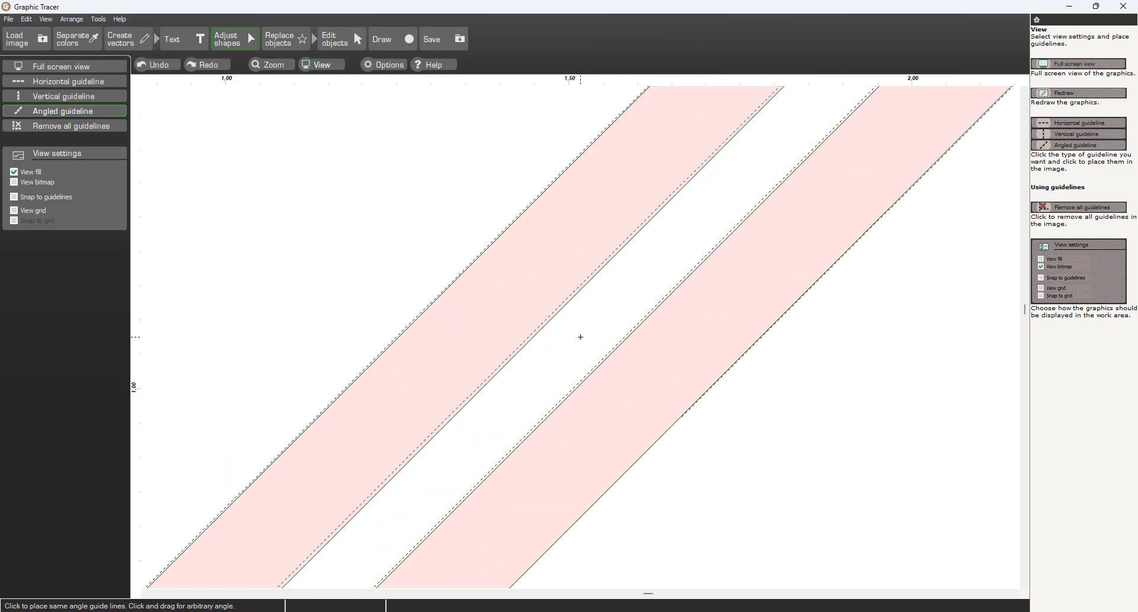
{"action": "left_click_drag", "start_coordinate": [554, 311], "coordinate": [556, 314]}
{"action": "left_click_drag", "start_coordinate": [608, 353], "coordinate": [609, 352]}
{"action": "scroll", "coordinate": [610, 353], "scroll_direction": "down", "scroll_amount": 4}
{"action": "scroll", "coordinate": [526, 500], "scroll_direction": "up", "scroll_amount": 4}
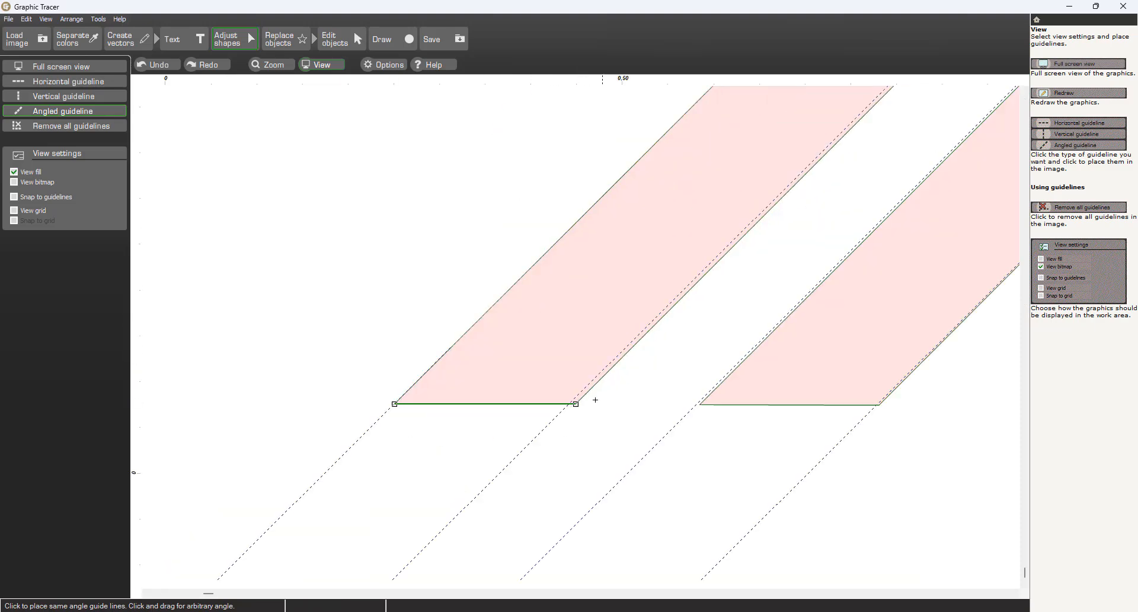
Step: Move the left stripe's bottom-right node onto its angled guideline
{"action": "left_click", "coordinate": [70, 115]}
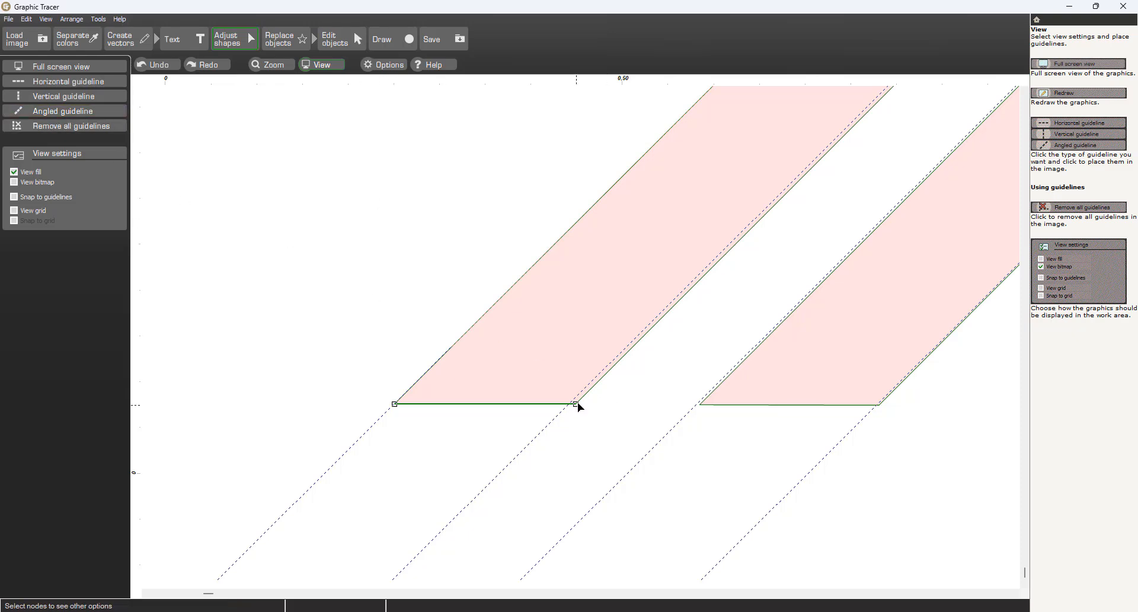
{"action": "left_click_drag", "start_coordinate": [573, 404], "coordinate": [568, 405]}
Step: Move both bottom corner nodes of the right stripe onto their angled guidelines
{"action": "scroll", "coordinate": [558, 424], "scroll_direction": "up", "scroll_amount": 1}
{"action": "left_click", "coordinate": [583, 359]}
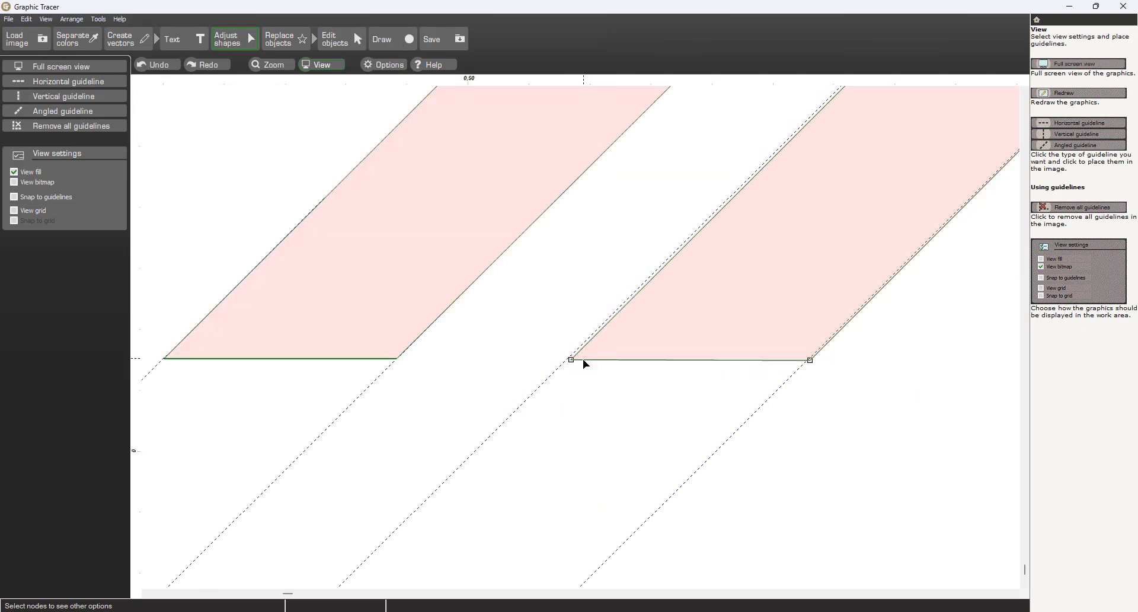
{"action": "left_click_drag", "start_coordinate": [571, 358], "coordinate": [565, 359]}
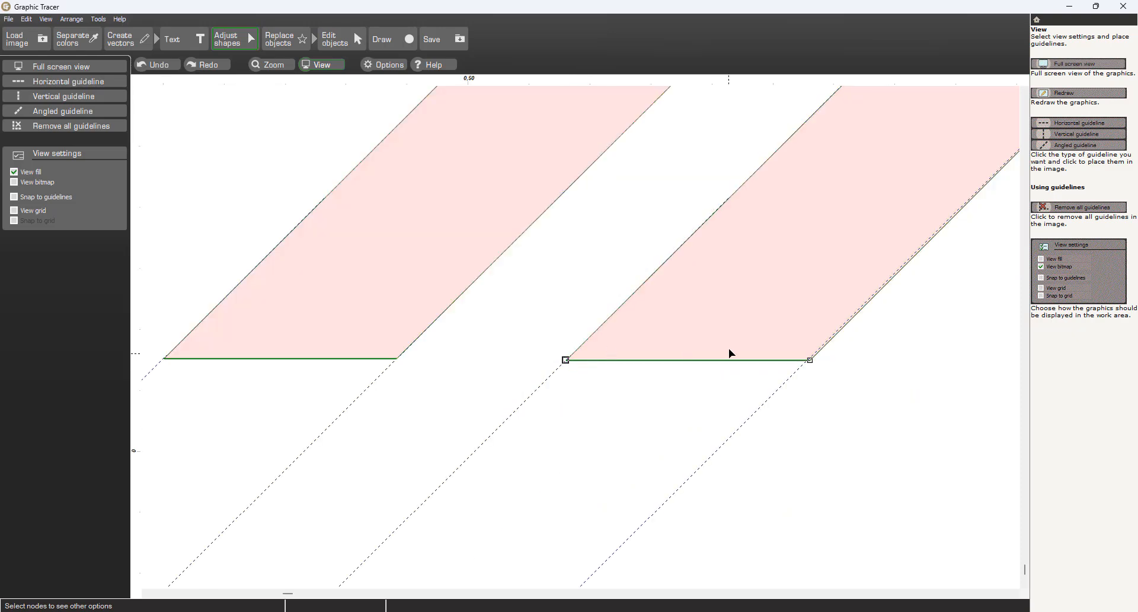
{"action": "left_click_drag", "start_coordinate": [810, 360], "coordinate": [808, 360]}
Step: Move both top corner nodes of the right stripe onto their angled guidelines
{"action": "scroll", "coordinate": [813, 364], "scroll_direction": "down", "scroll_amount": 7}
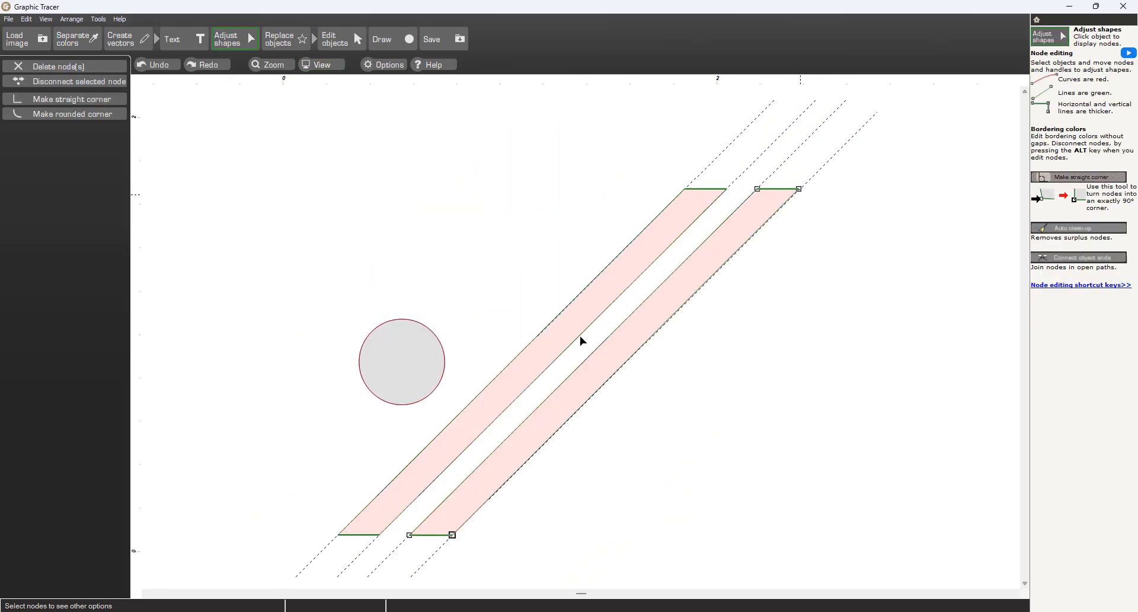
{"action": "scroll", "coordinate": [798, 191], "scroll_direction": "up", "scroll_amount": 7}
{"action": "left_click_drag", "start_coordinate": [578, 307], "coordinate": [584, 306]}
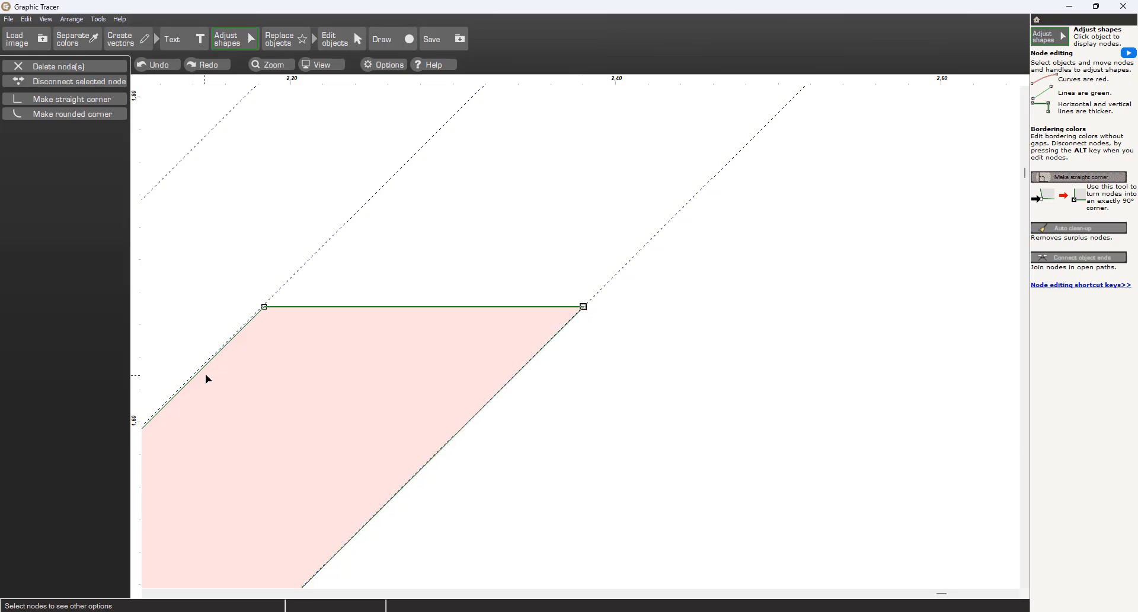
{"action": "left_click_drag", "start_coordinate": [264, 307], "coordinate": [261, 307]}
Step: Move both top corner nodes of the left stripe onto their angled guidelines
{"action": "scroll", "coordinate": [228, 327], "scroll_direction": "down", "scroll_amount": 4}
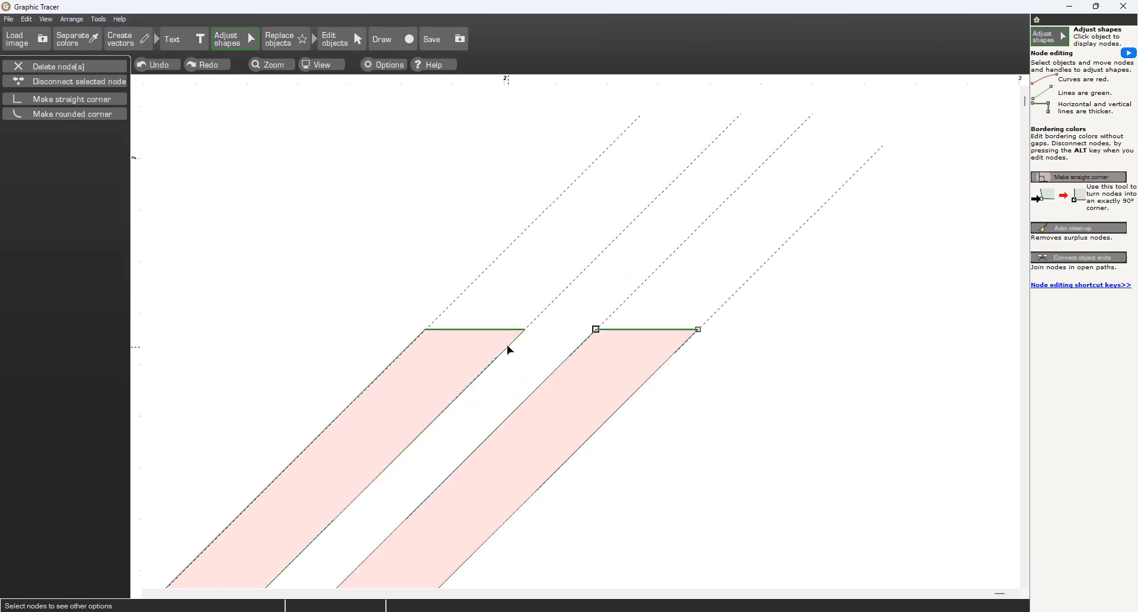
{"action": "scroll", "coordinate": [507, 344], "scroll_direction": "up", "scroll_amount": 5}
{"action": "left_click", "coordinate": [655, 272]}
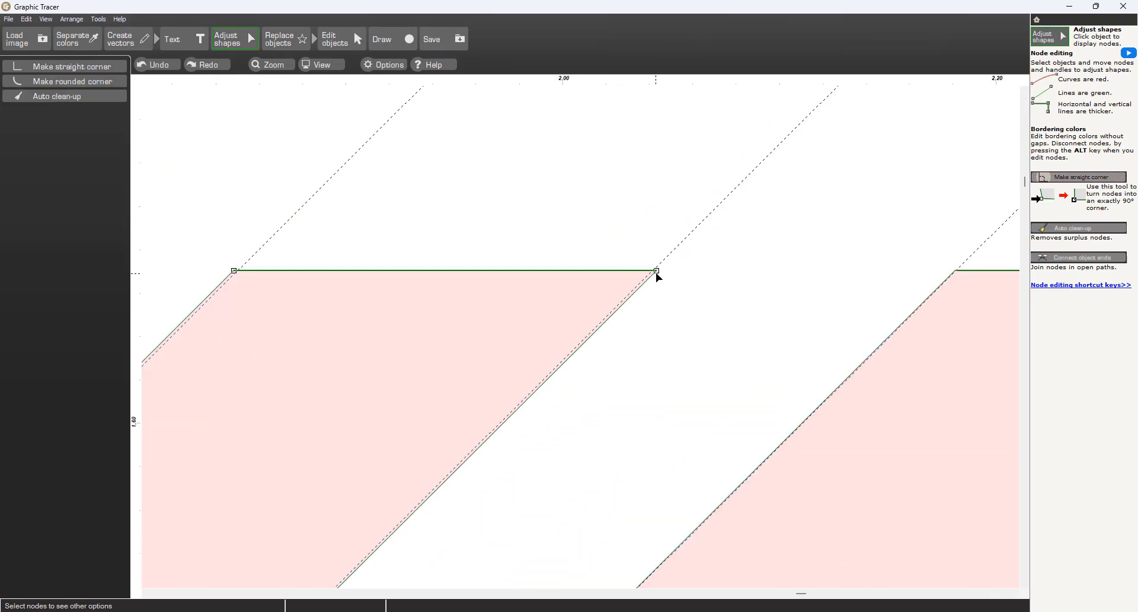
{"action": "left_click_drag", "start_coordinate": [657, 270], "coordinate": [653, 269]}
{"action": "left_click", "coordinate": [652, 270]}
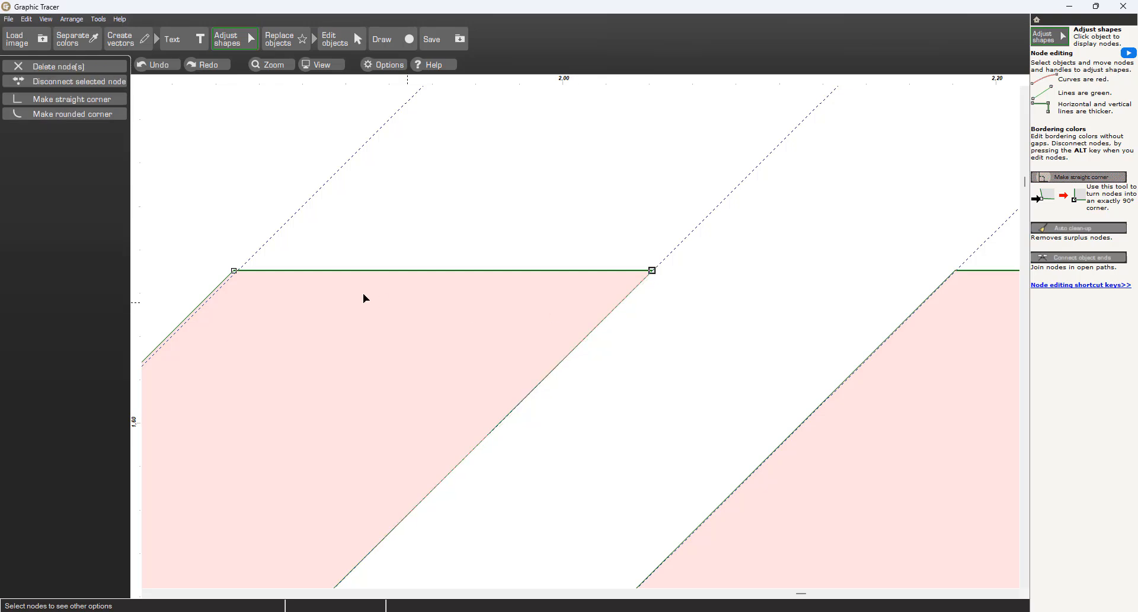
{"action": "left_click_drag", "start_coordinate": [233, 270], "coordinate": [238, 271]}
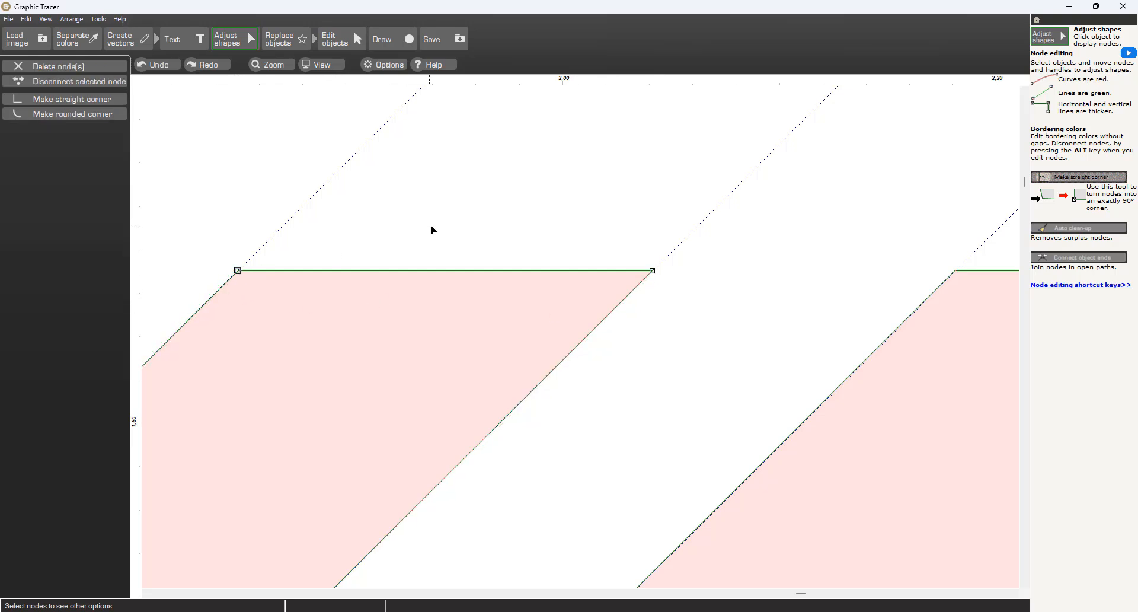
Step: Deselect the shapes, remove all guidelines, and open the Save options
{"action": "scroll", "coordinate": [448, 270], "scroll_direction": "down", "scroll_amount": 4}
{"action": "scroll", "coordinate": [583, 341], "scroll_direction": "down", "scroll_amount": 2}
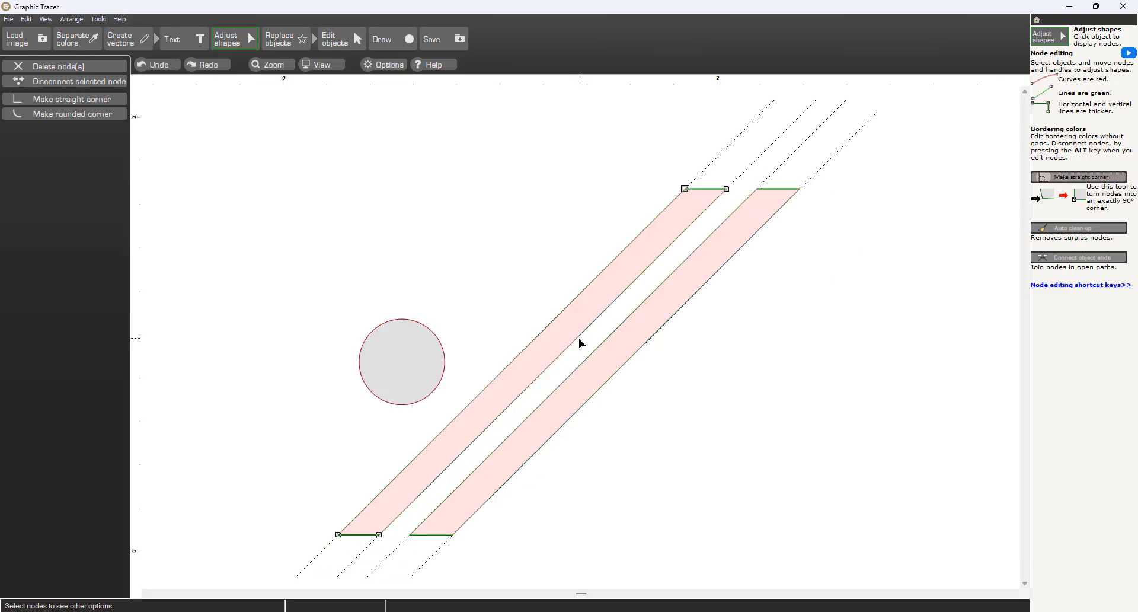
{"action": "left_click", "coordinate": [272, 212]}
{"action": "left_click", "coordinate": [323, 65]}
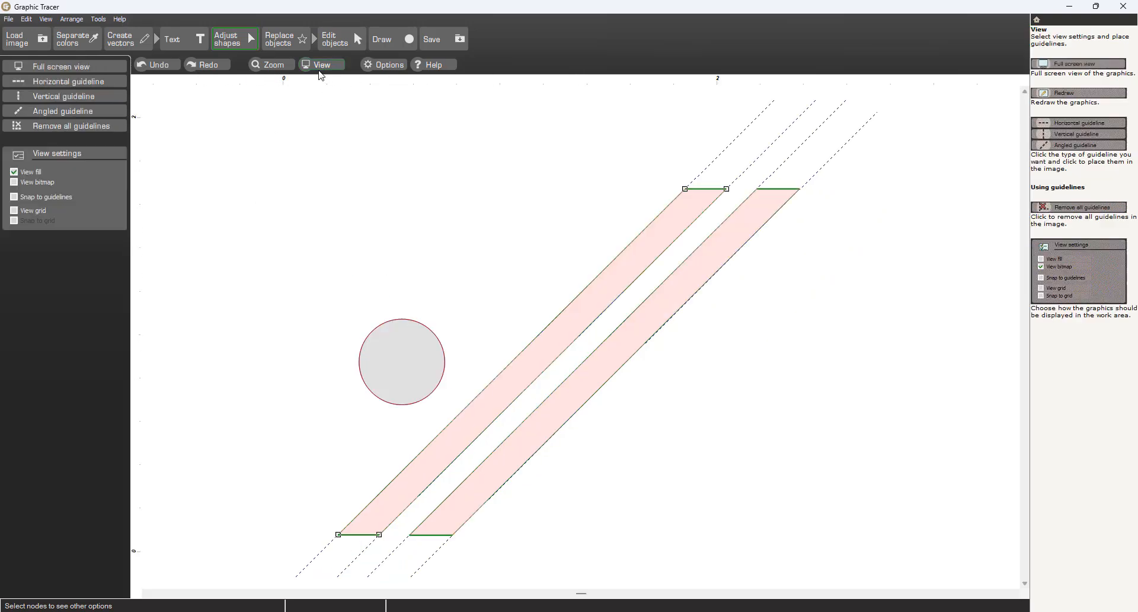
{"action": "left_click", "coordinate": [115, 127]}
{"action": "left_click", "coordinate": [520, 141]}
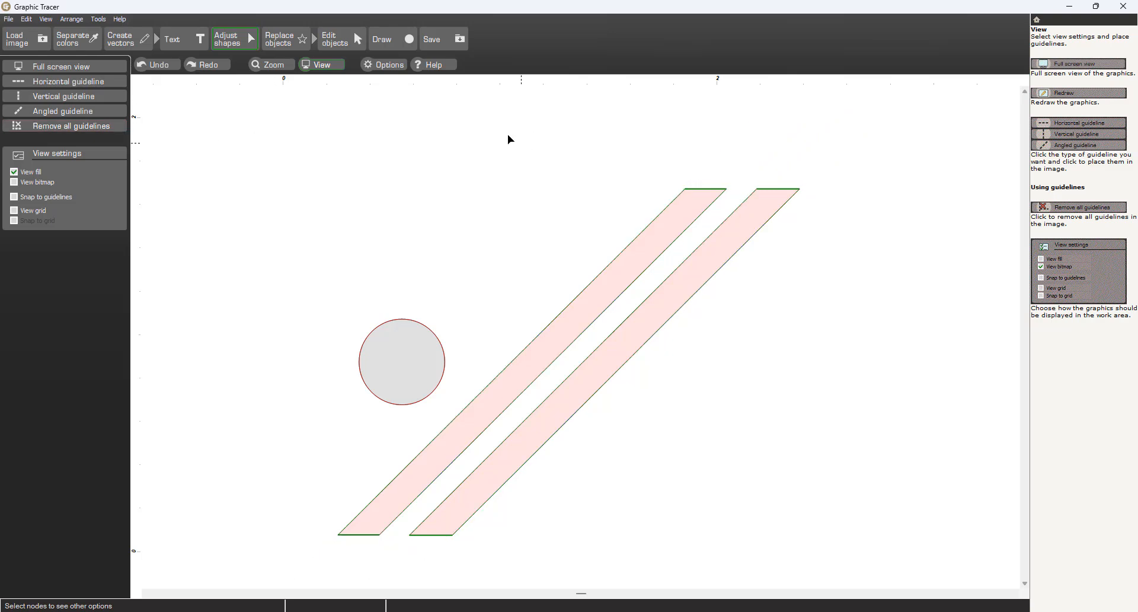
{"action": "left_click", "coordinate": [441, 39]}
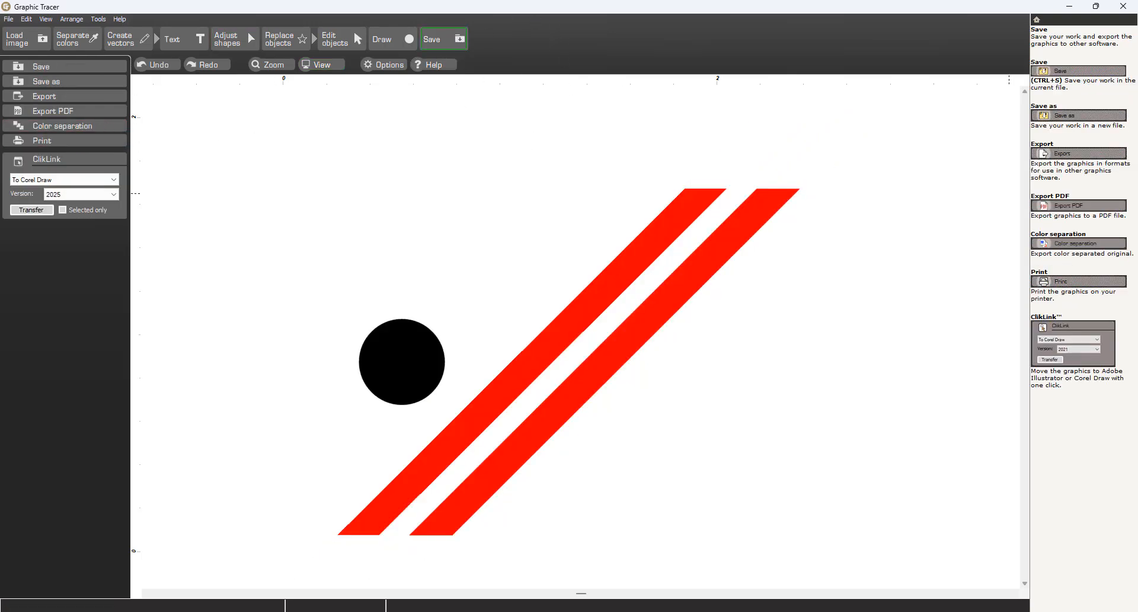